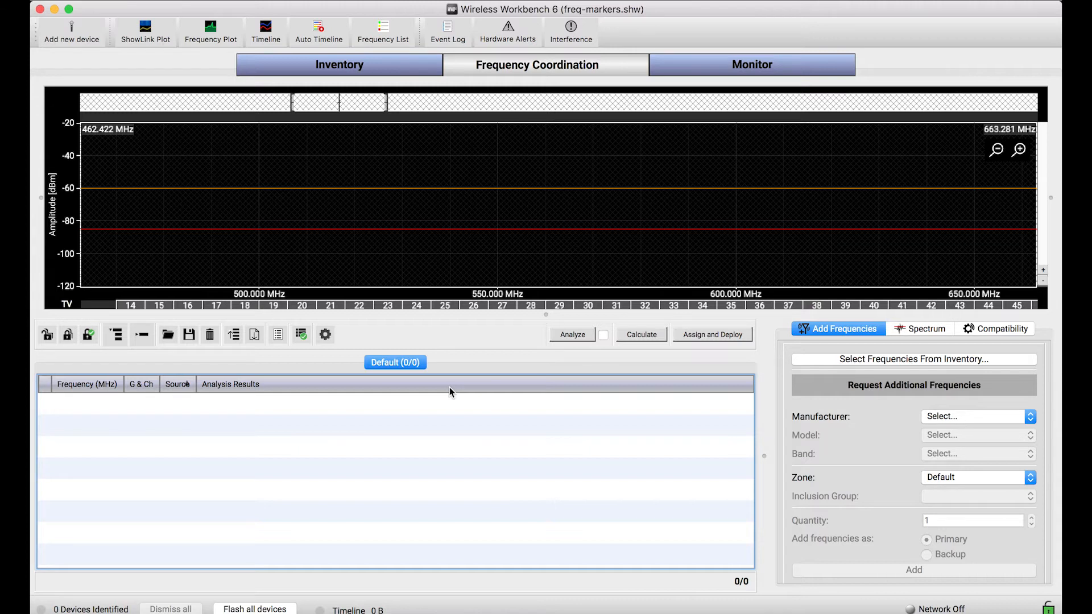
Step: Bring all frequencies from Inventory into the coordination workspace and reveal the Plot Properties beside the frequency plot
{"action": "left_click", "coordinate": [805, 359]}
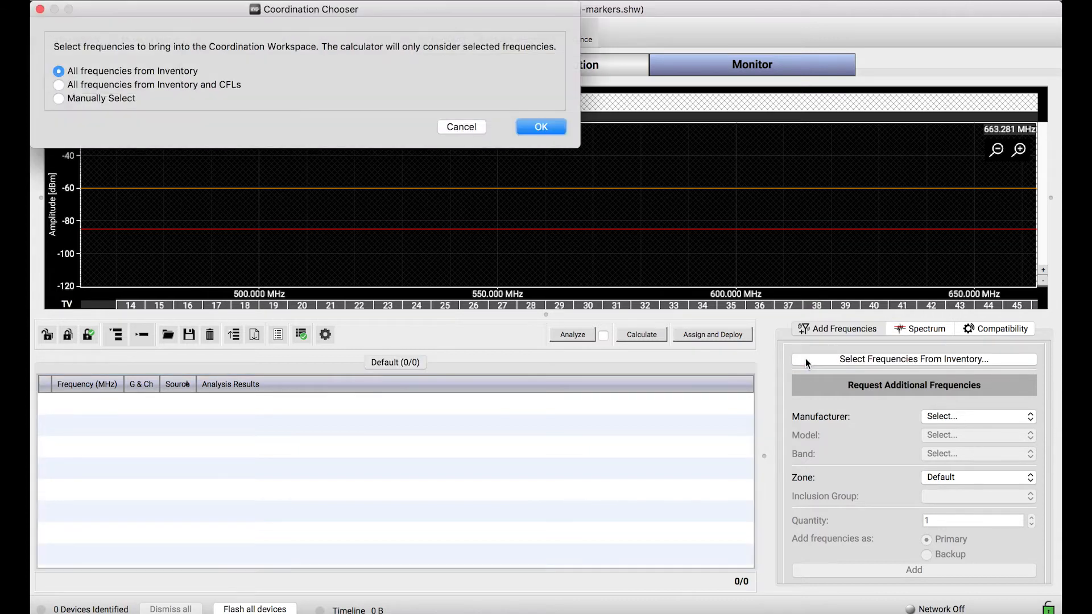
{"action": "left_click", "coordinate": [543, 126]}
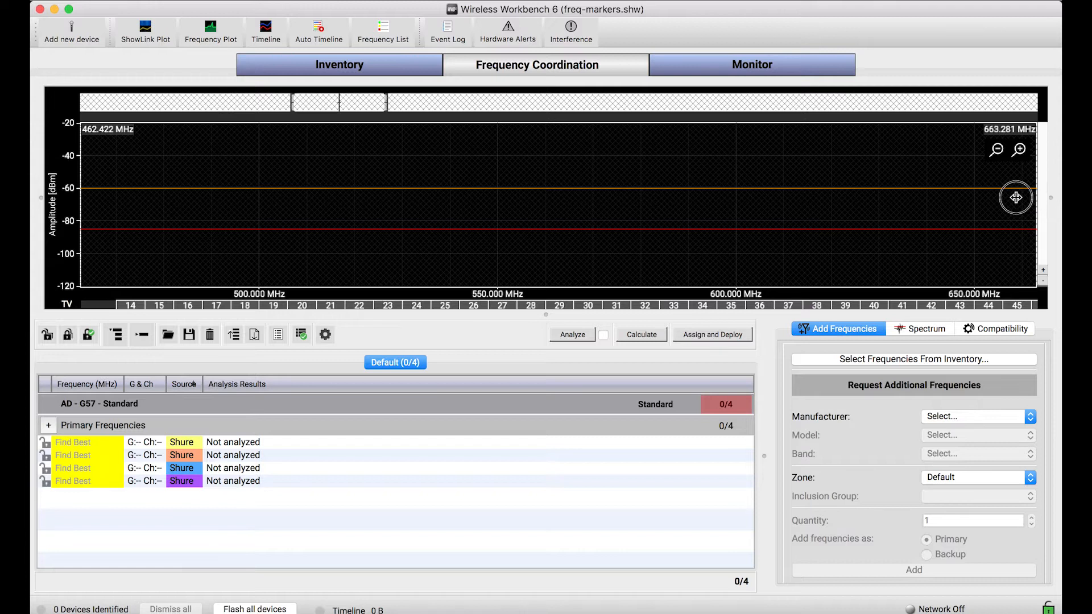
{"action": "left_click_drag", "start_coordinate": [1038, 197], "coordinate": [940, 196]}
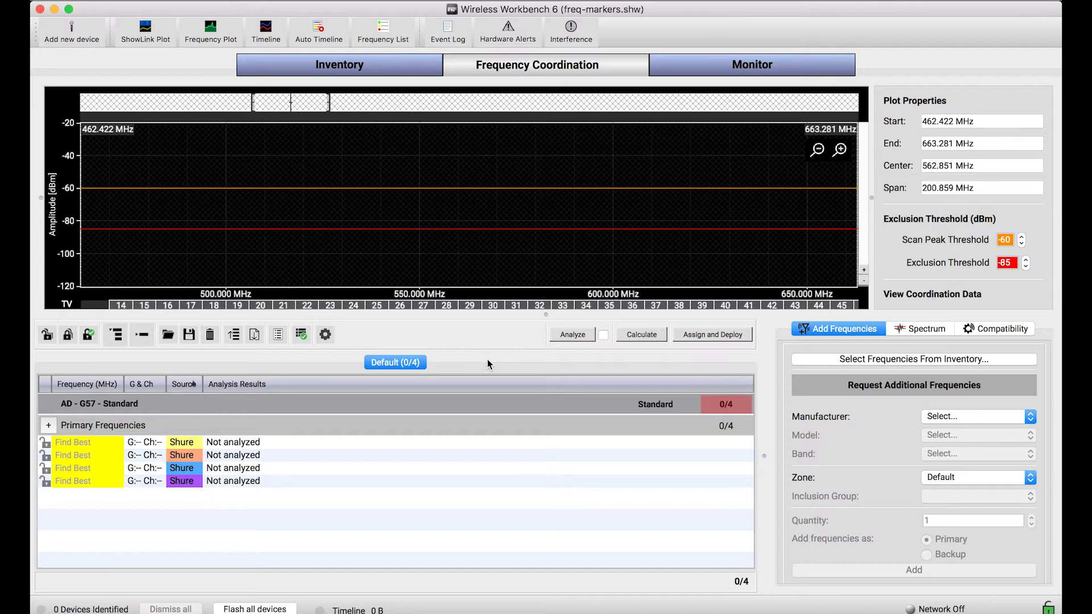
Step: Calculate compatible frequencies for the four AD G57 channels and examine their markers on the plot
{"action": "left_click", "coordinate": [632, 335]}
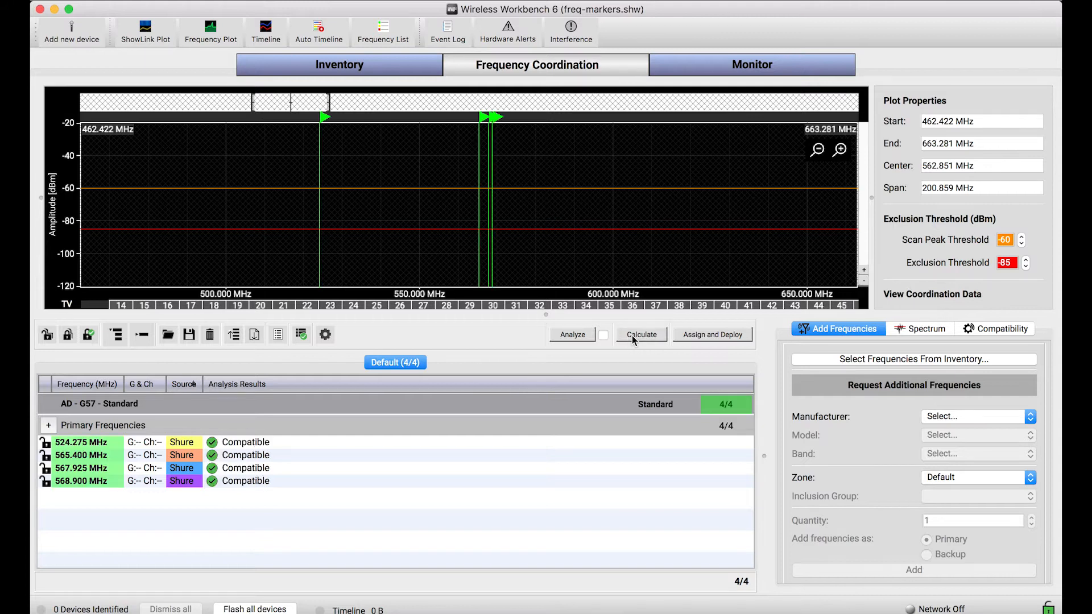
{"action": "scroll", "coordinate": [369, 248], "scroll_direction": "up", "scroll_amount": 5}
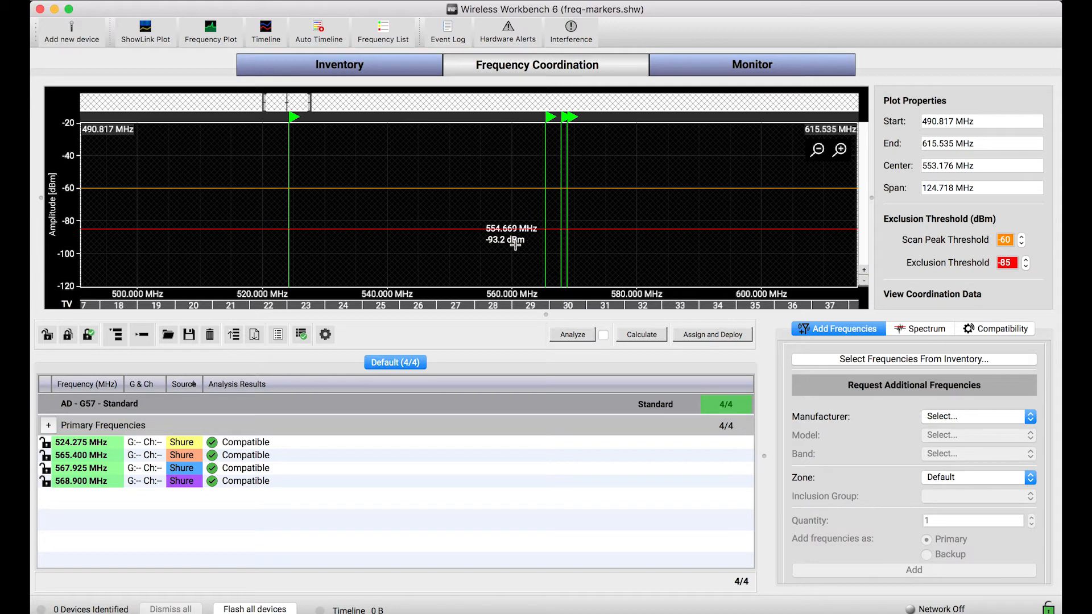
{"action": "scroll", "coordinate": [470, 265], "scroll_direction": "up", "scroll_amount": 1}
{"action": "scroll", "coordinate": [470, 265], "scroll_direction": "up", "scroll_amount": 2}
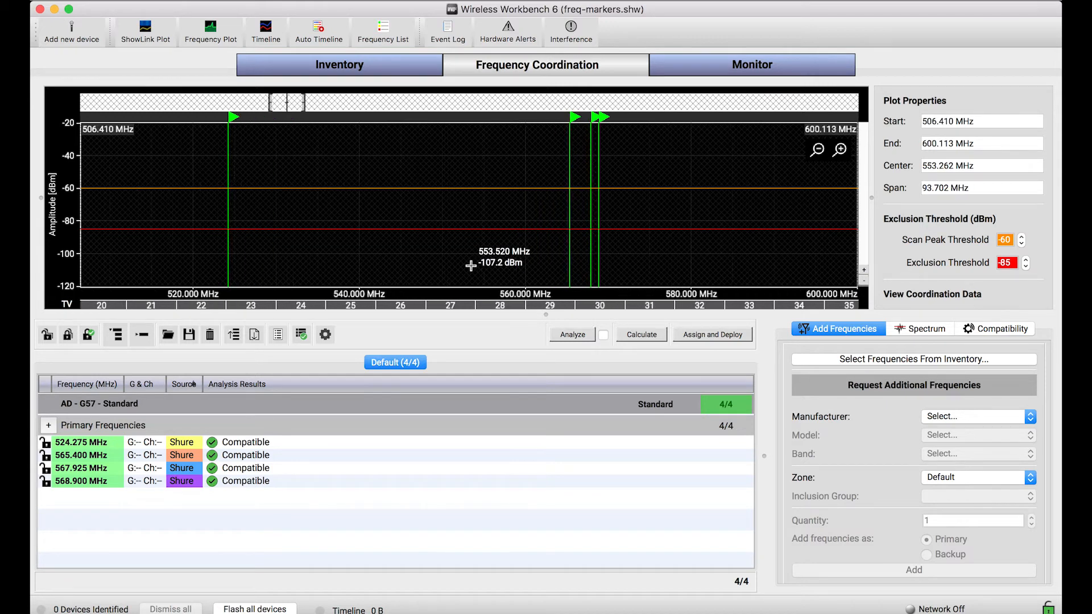
{"action": "left_click_drag", "start_coordinate": [470, 266], "coordinate": [429, 264]}
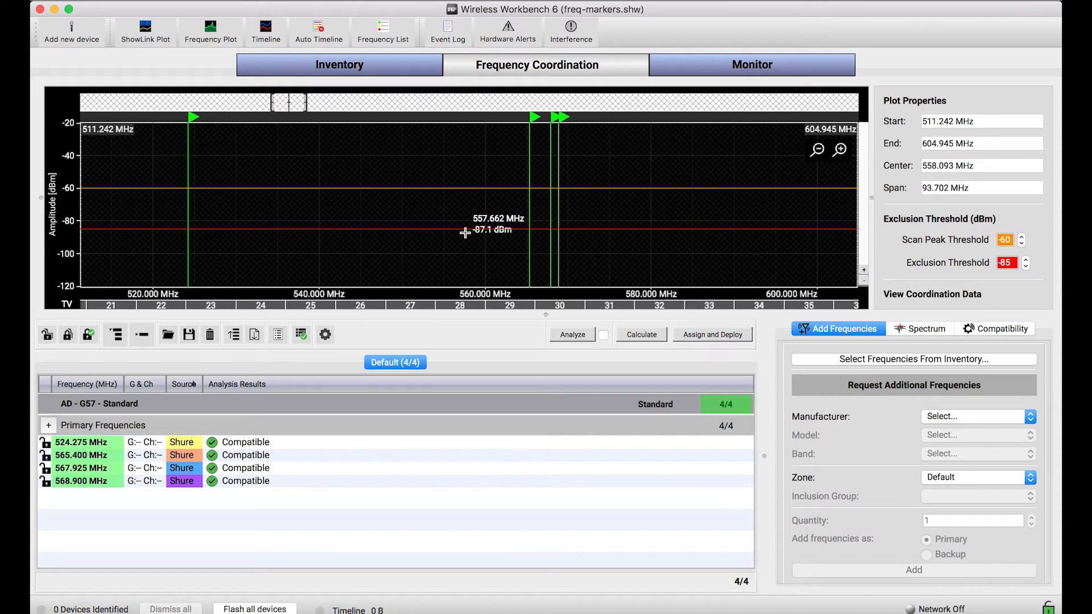
Step: Recalculate the frequency set, and lock the 478.525 MHz and 498.725 MHz frequencies
{"action": "left_click", "coordinate": [647, 334]}
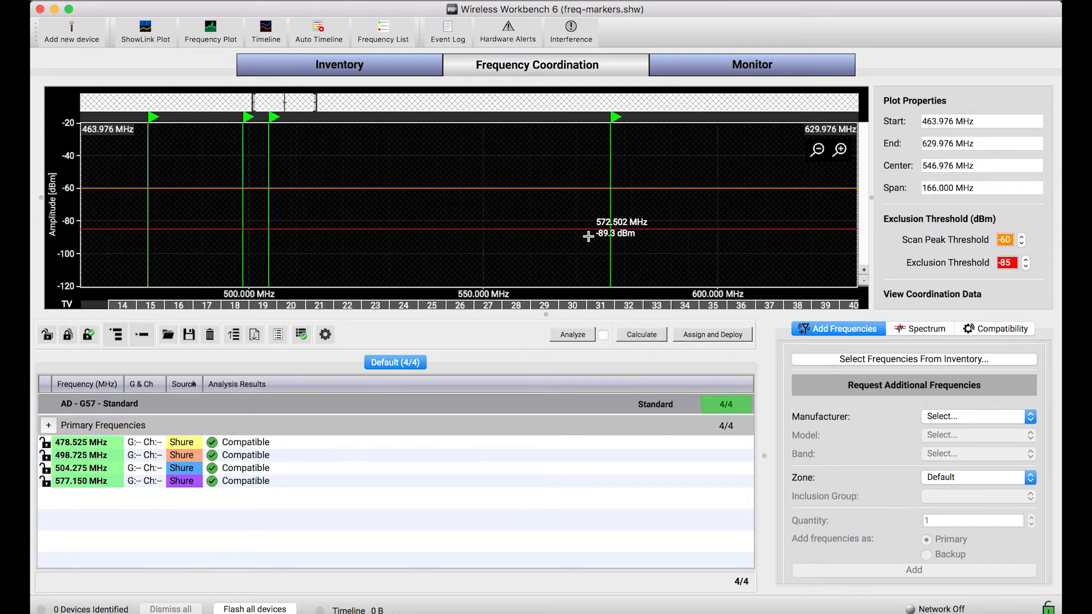
{"action": "left_click_drag", "start_coordinate": [476, 214], "coordinate": [531, 222]}
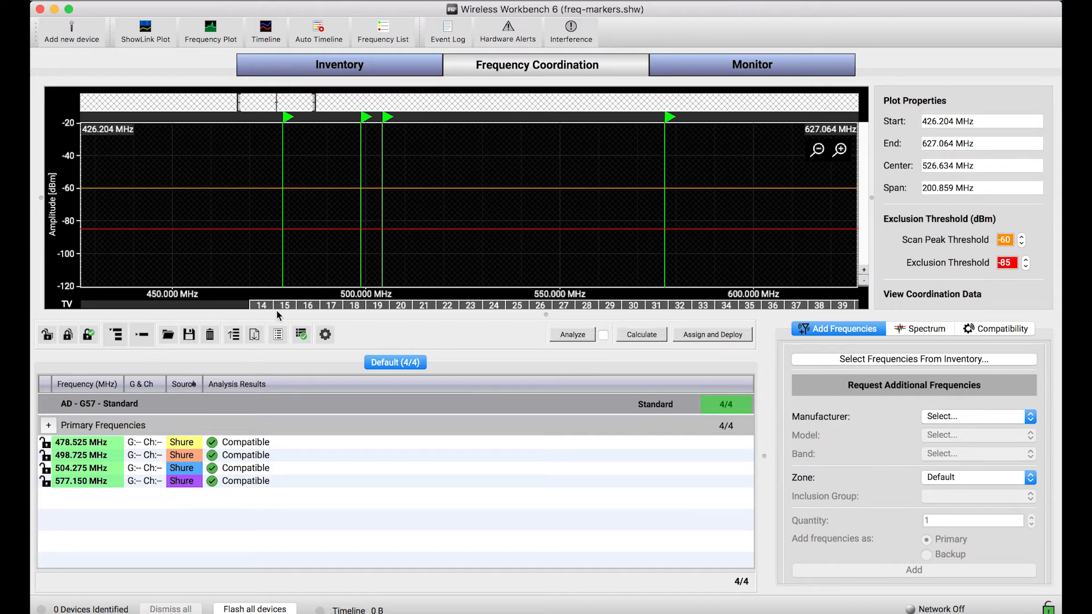
{"action": "left_click", "coordinate": [45, 444]}
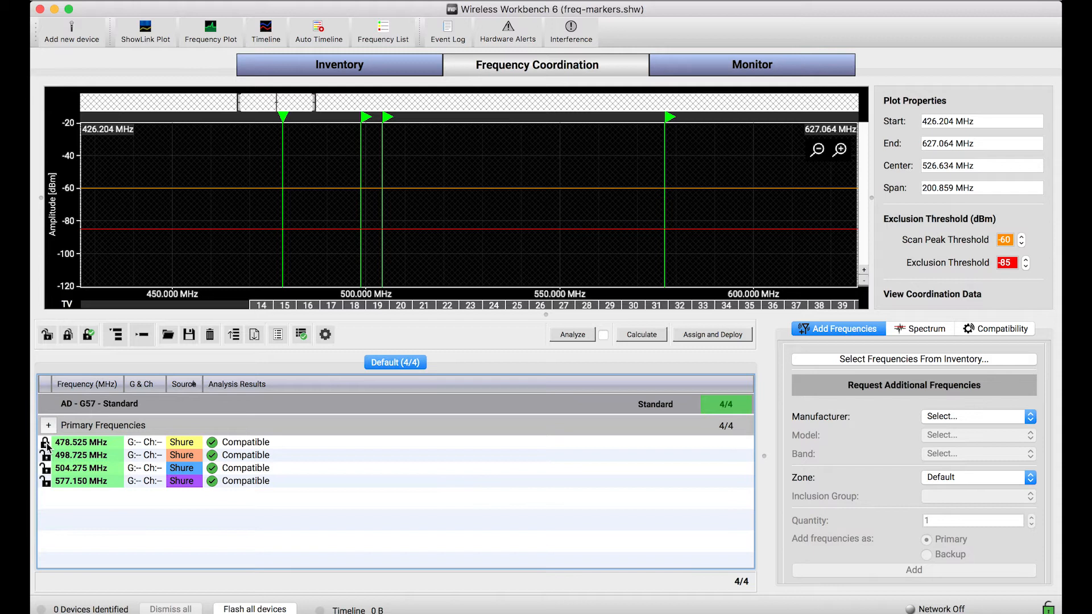
{"action": "left_click", "coordinate": [46, 455]}
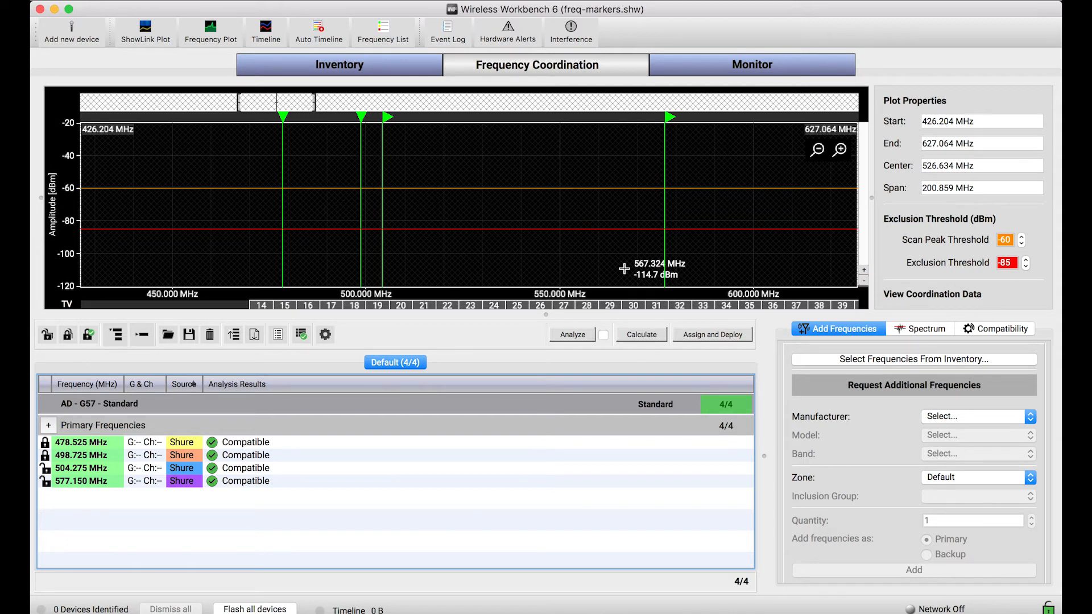
Step: Recalculate the two unlocked frequencies several times while the 478.525 MHz and 498.725 MHz entries remain locked
{"action": "left_click_drag", "start_coordinate": [622, 256], "coordinate": [523, 257]}
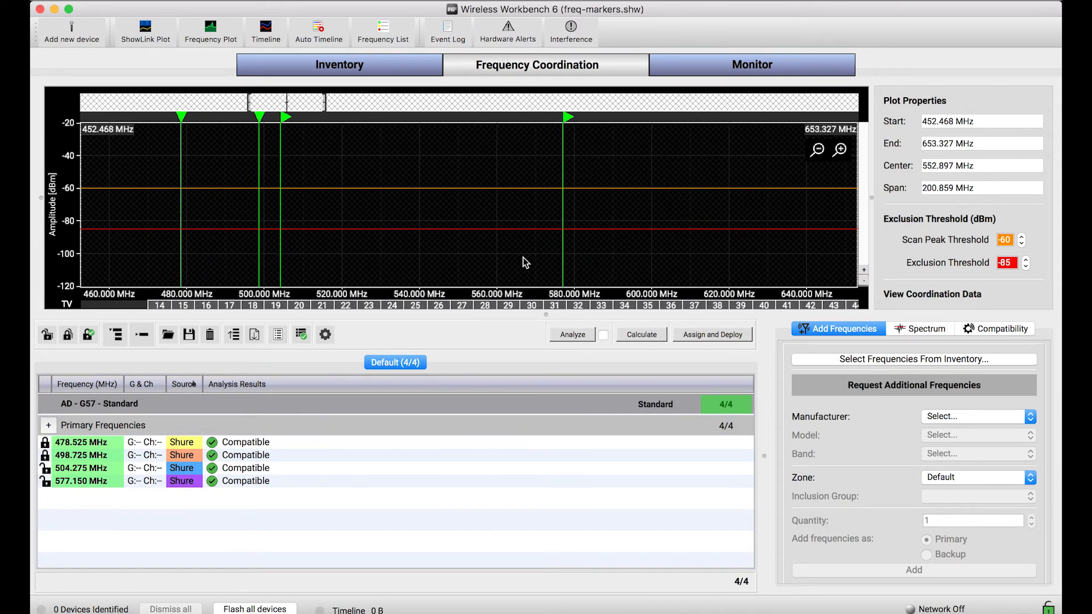
{"action": "left_click", "coordinate": [629, 335]}
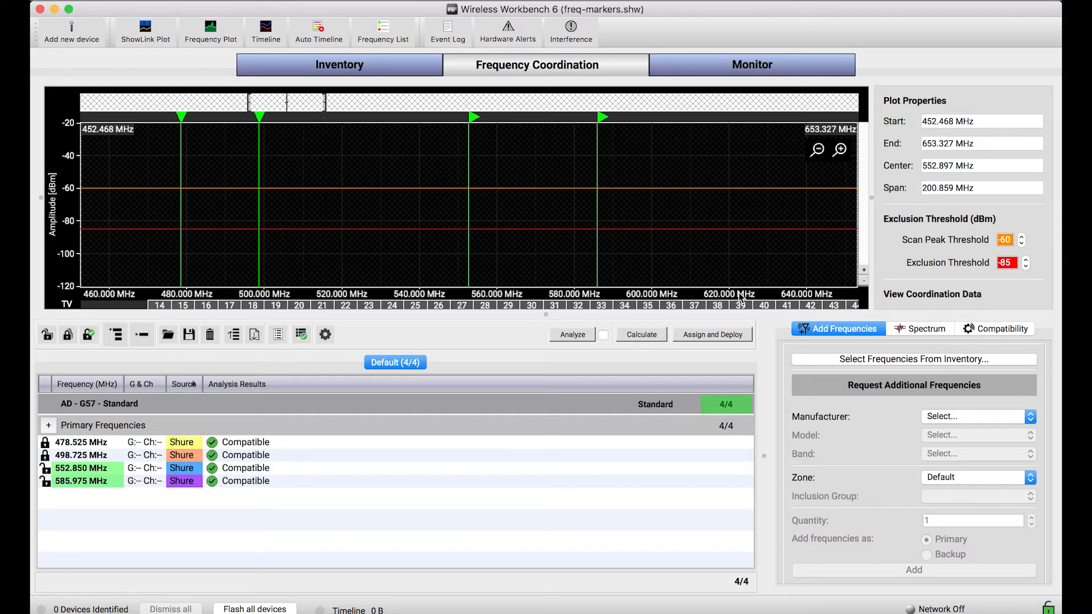
{"action": "left_click", "coordinate": [653, 334]}
{"action": "left_click", "coordinate": [653, 335]}
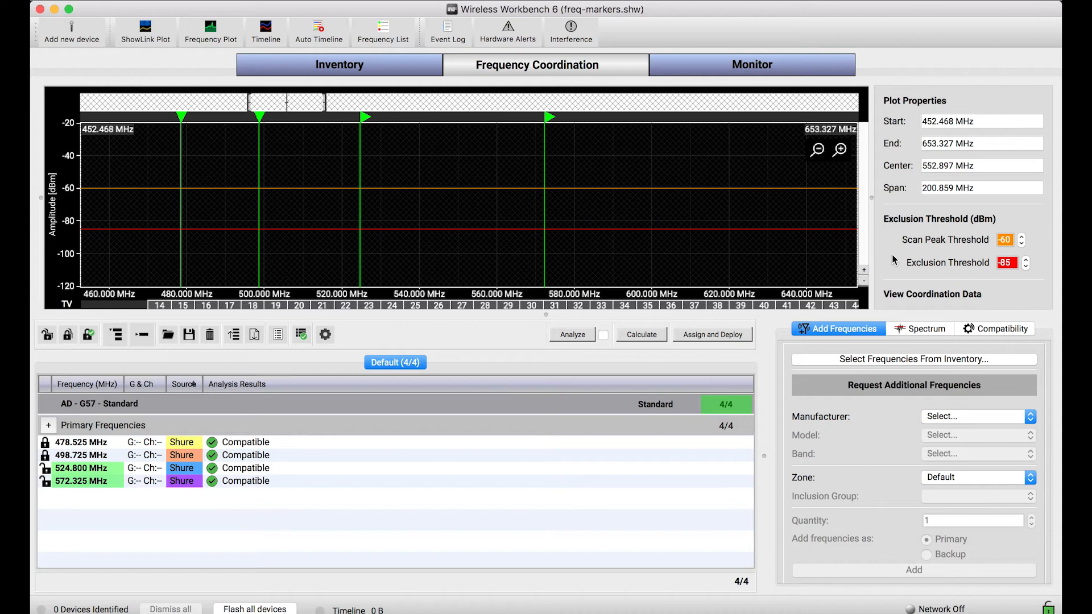
Step: Turn on TV channel 18 in the frequency plot as an exclusion over the 498.725 MHz marker
{"action": "scroll", "coordinate": [912, 263], "scroll_direction": "down", "scroll_amount": 2}
{"action": "scroll", "coordinate": [911, 262], "scroll_direction": "down", "scroll_amount": 8}
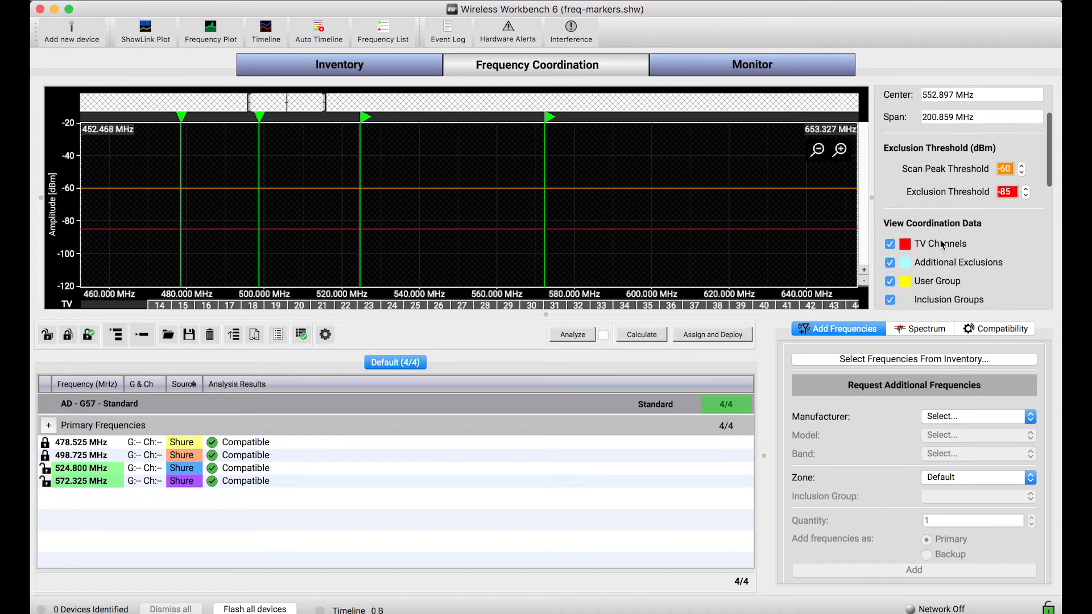
{"action": "scroll", "coordinate": [941, 244], "scroll_direction": "down", "scroll_amount": 1}
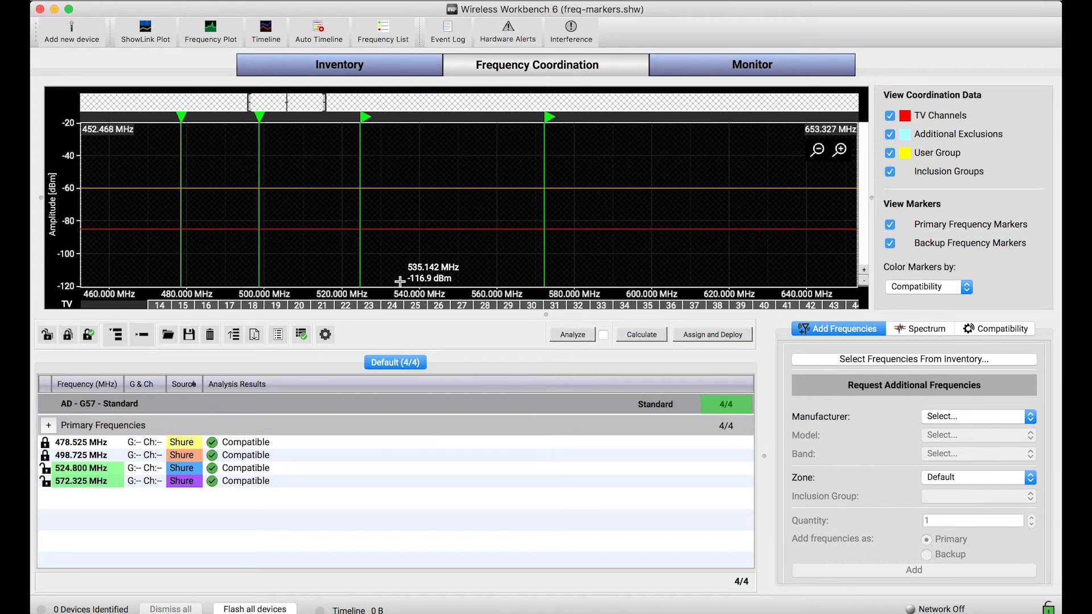
{"action": "left_click", "coordinate": [259, 307]}
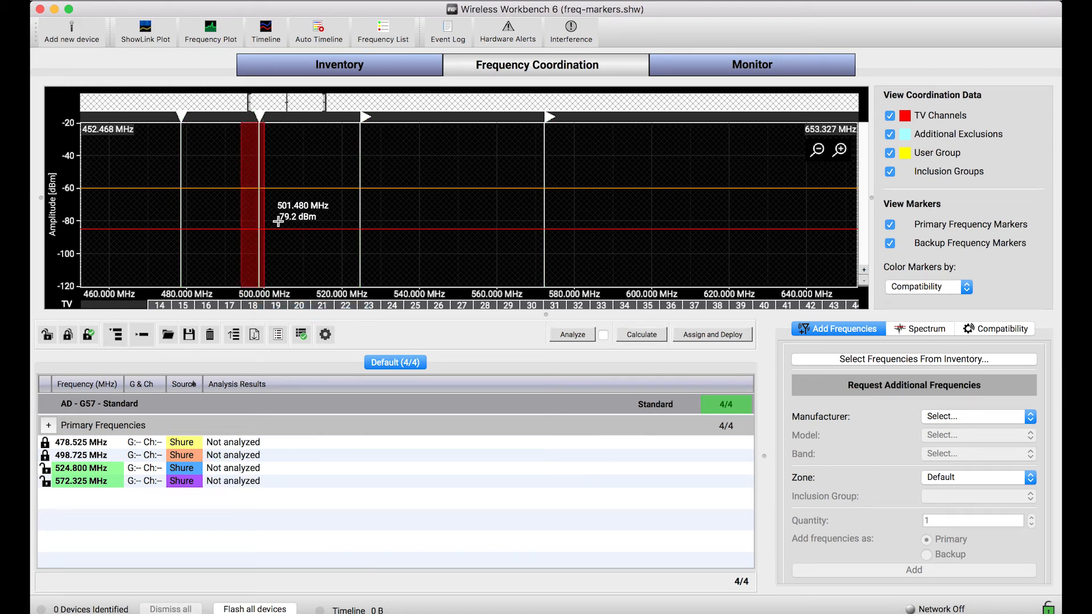
{"action": "scroll", "coordinate": [281, 265], "scroll_direction": "up", "scroll_amount": 2}
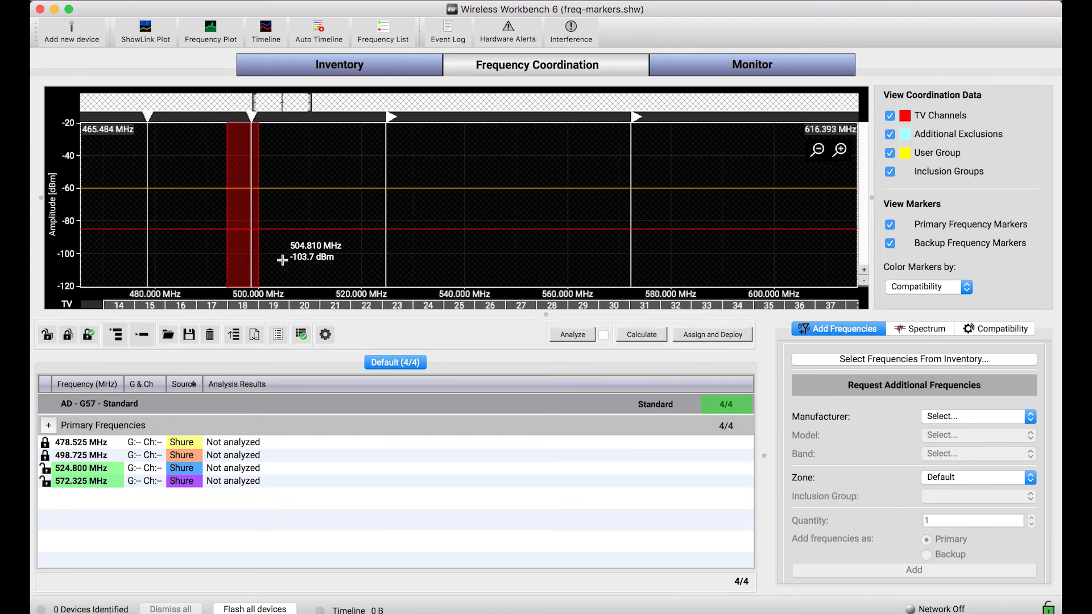
{"action": "left_click_drag", "start_coordinate": [281, 260], "coordinate": [294, 262]}
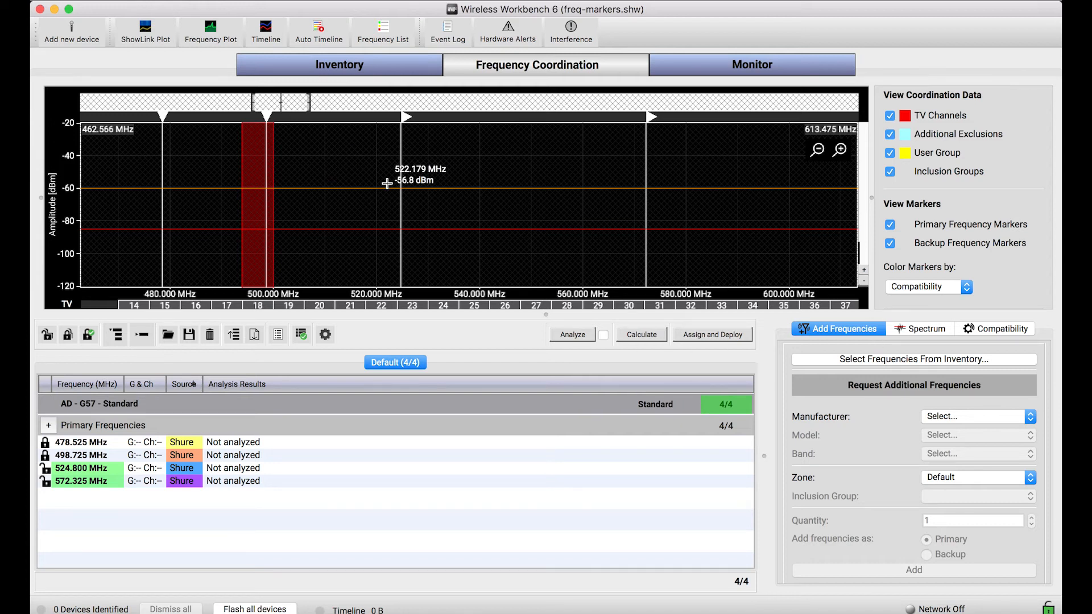
Step: Analyze the coordinated frequencies against the TV channel 18 exclusion and inspect the 498.725 MHz marker's details
{"action": "left_click", "coordinate": [571, 336]}
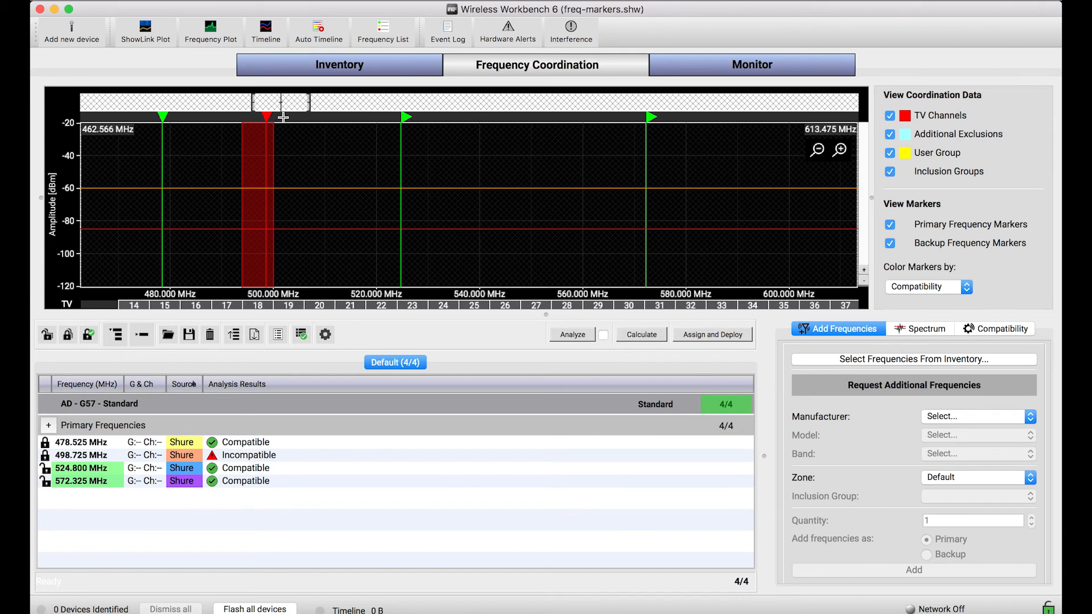
{"action": "scroll", "coordinate": [261, 156], "scroll_direction": "up", "scroll_amount": 1}
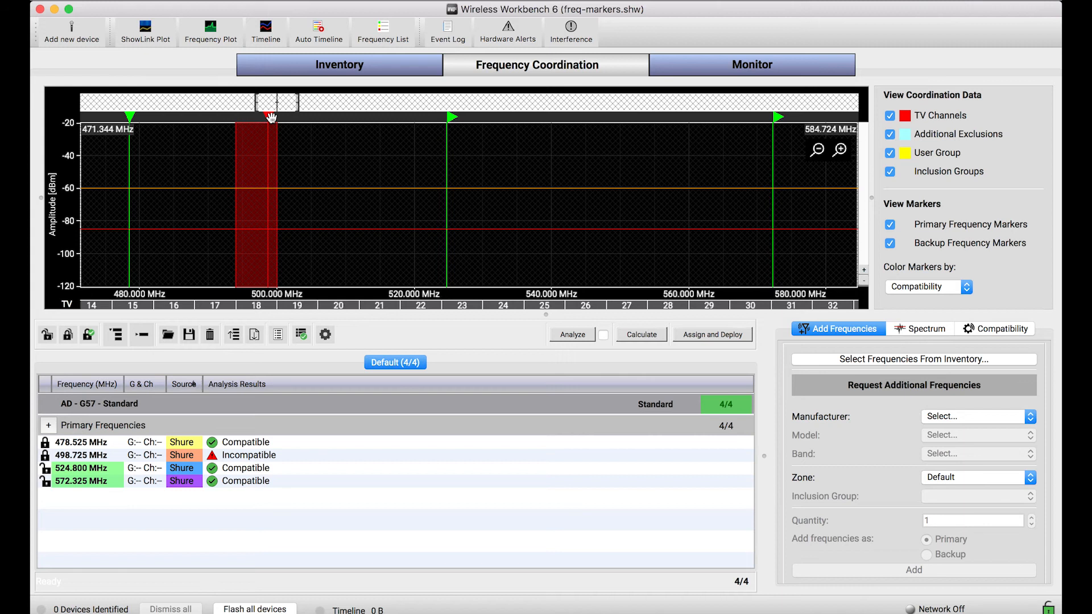
{"action": "mouse_move", "coordinate": [271, 117]}
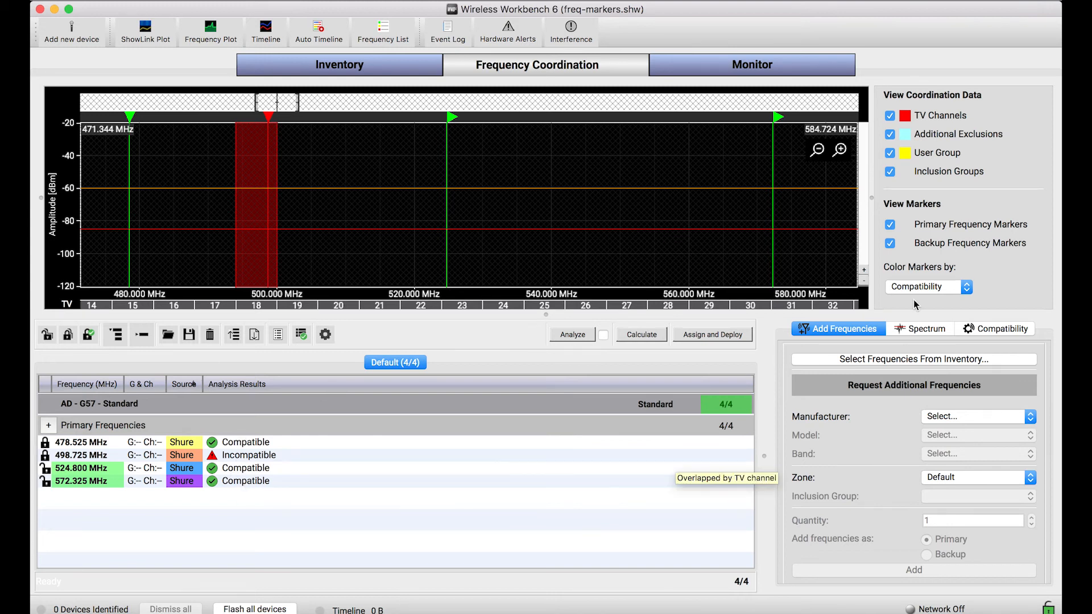
Step: Color the frequency markers by Channel color and compare them with the channel colors in the Inventory
{"action": "left_click", "coordinate": [932, 286]}
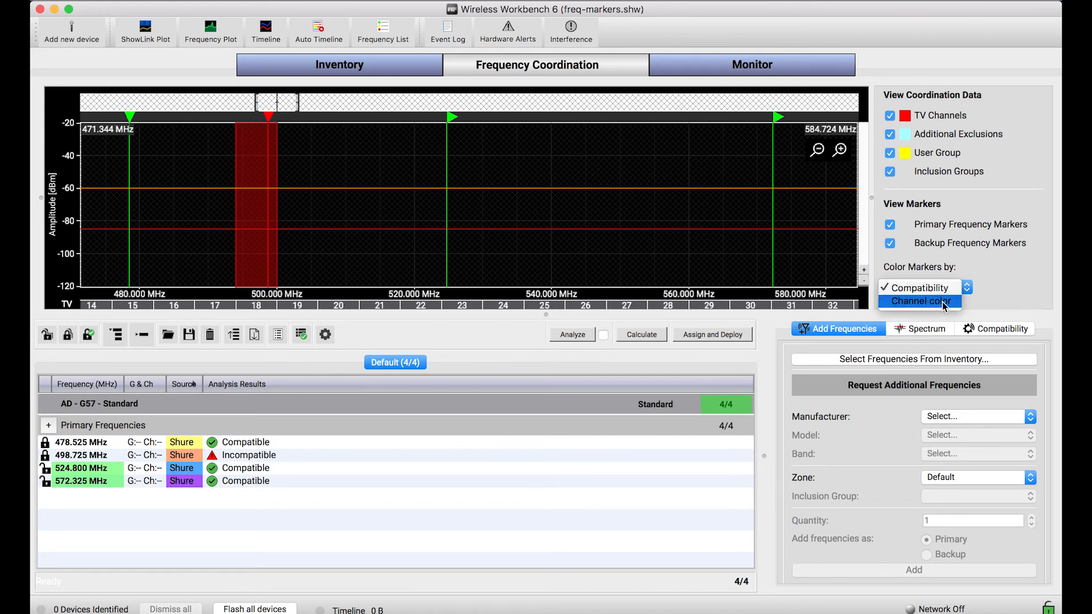
{"action": "left_click", "coordinate": [942, 302]}
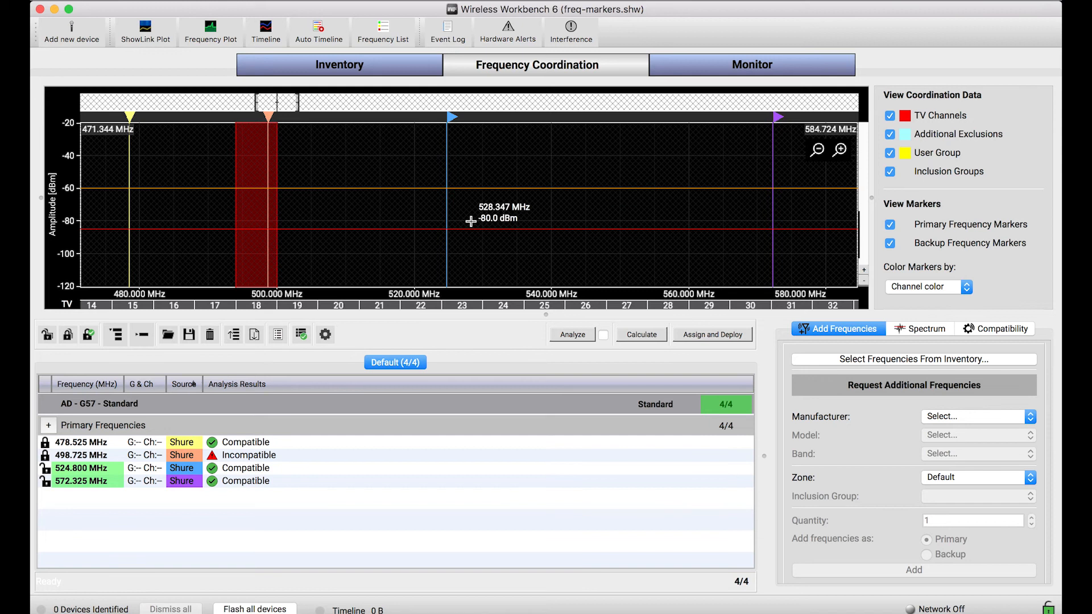
{"action": "scroll", "coordinate": [470, 221], "scroll_direction": "down", "scroll_amount": 2}
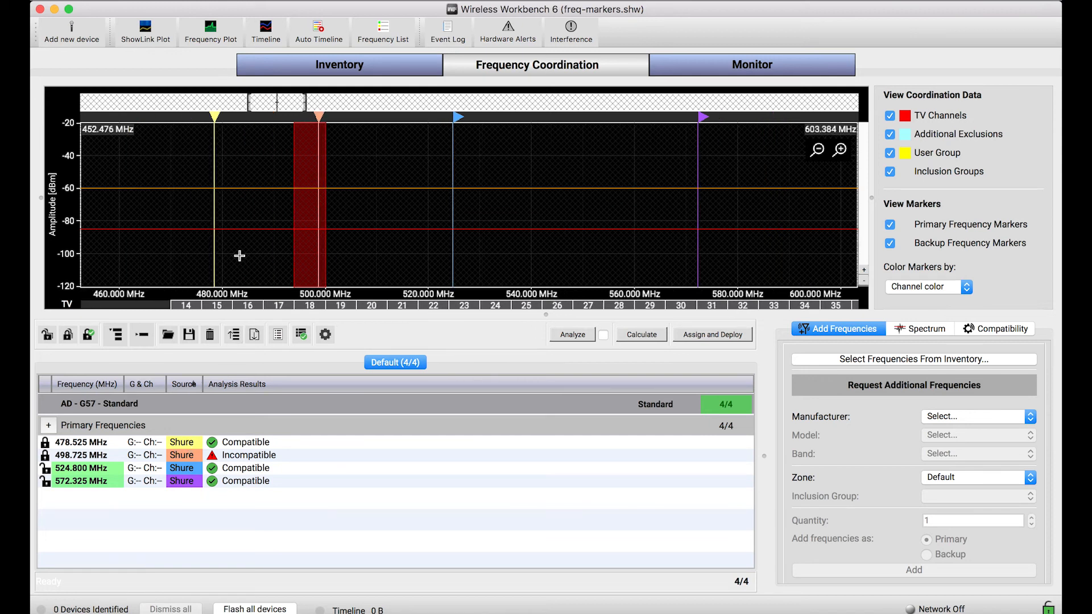
{"action": "left_click", "coordinate": [345, 65]}
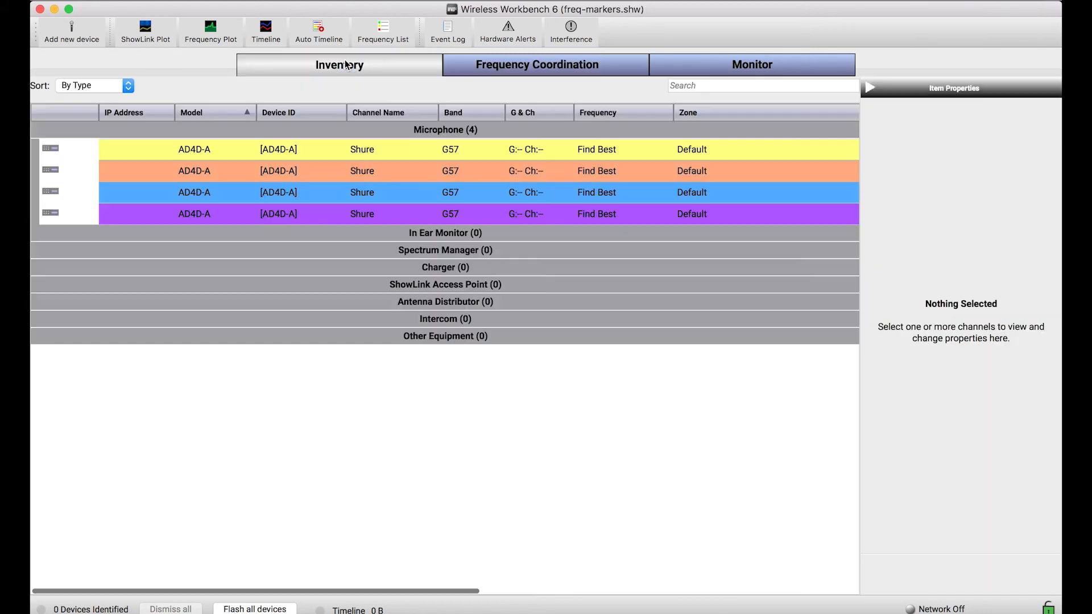
{"action": "left_click", "coordinate": [578, 57]}
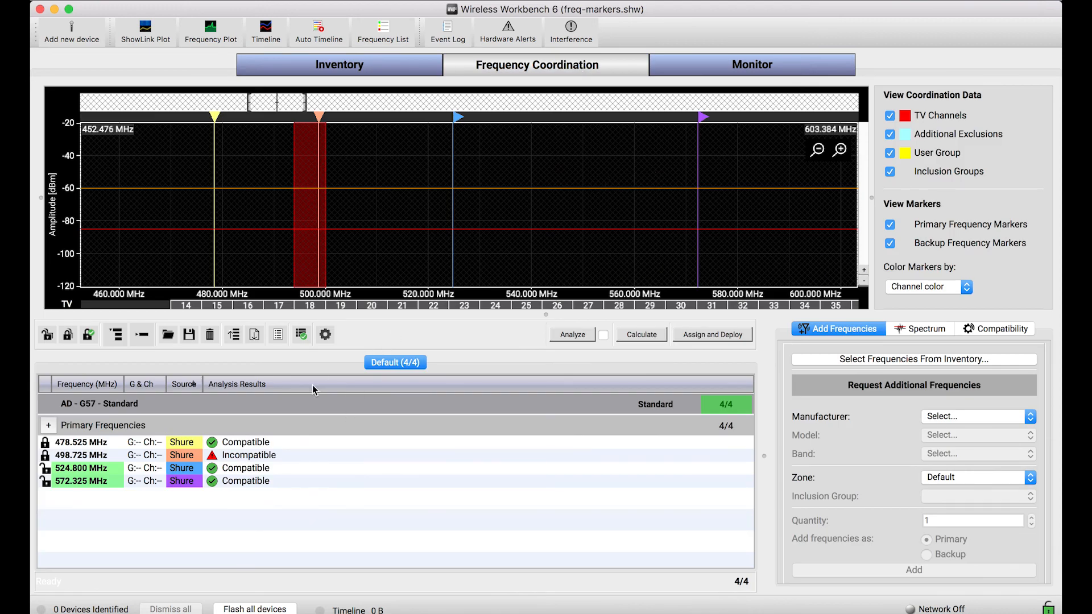
Step: Turn off the TV channel 18 exclusion and recalculate the unlocked frequencies
{"action": "right_click", "coordinate": [302, 305]}
{"action": "left_click", "coordinate": [335, 313]}
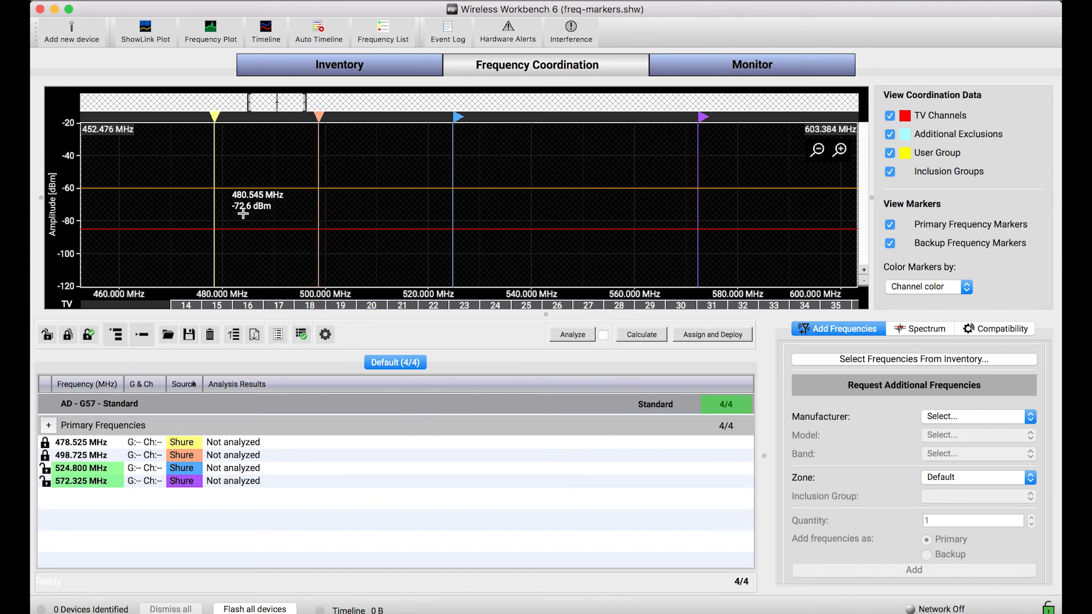
{"action": "left_click", "coordinate": [635, 335]}
{"action": "left_click_drag", "start_coordinate": [595, 256], "coordinate": [550, 255]}
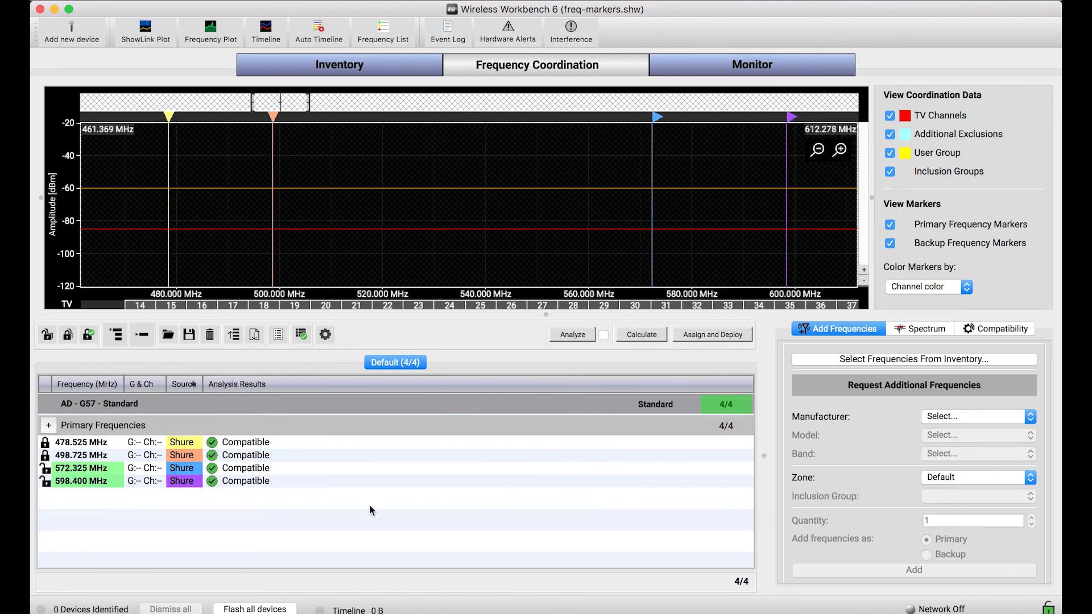